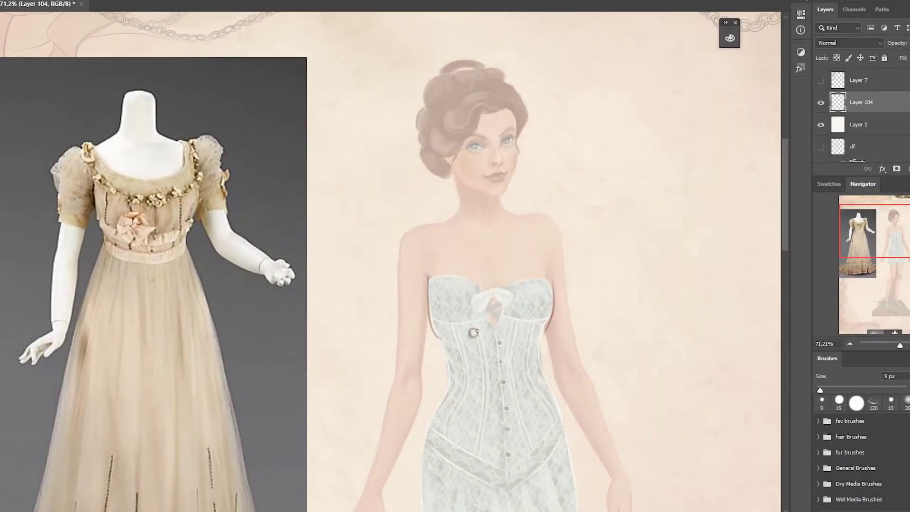
Sketch the bodice-front rosette, side lines, bust band and horizontal waist bands.
mouse_move(486, 316)
left_mouse_down()
mouse_move(490, 332)
mouse_move(464, 315)
mouse_move(468, 333)
mouse_move(447, 353)
mouse_move(536, 340)
left_mouse_up()
left_click_drag(545, 333, 542, 348)
left_click_drag(448, 354, 544, 351)
left_click_drag(440, 346, 445, 369)
left_click_drag(545, 351, 542, 368)
mouse_move(444, 372)
left_mouse_down()
mouse_move(546, 369)
mouse_move(545, 377)
left_mouse_up()
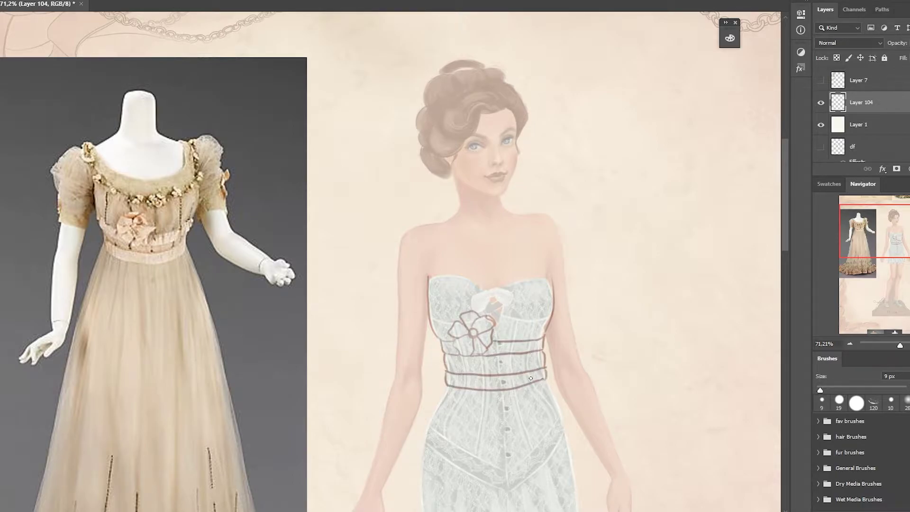
Sketch the scooped neckline with a chain of rose loops along it.
left_click_drag(414, 232, 552, 265)
key("ctrl+z")
mouse_move(417, 227)
left_mouse_down()
mouse_move(550, 216)
mouse_move(548, 237)
left_mouse_up()
key("ctrl+z")
left_click_drag(419, 227, 543, 216)
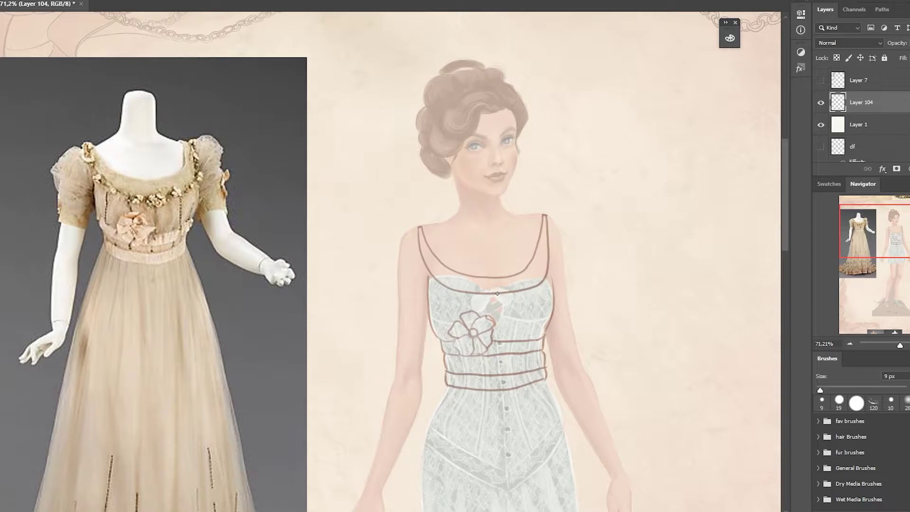
mouse_move(497, 294)
left_mouse_down()
mouse_move(552, 234)
mouse_move(546, 219)
left_mouse_up()
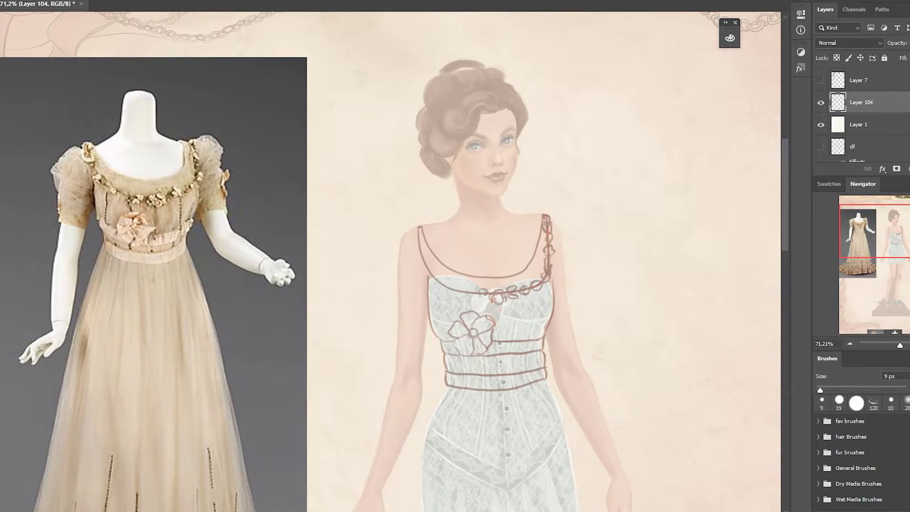
mouse_move(485, 292)
left_mouse_down()
mouse_move(439, 283)
mouse_move(422, 265)
mouse_move(415, 227)
left_mouse_up()
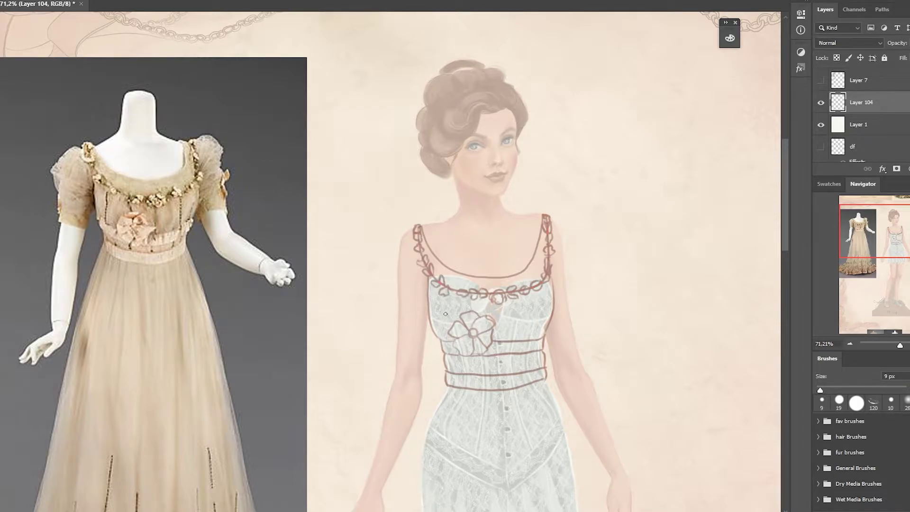
Draw vertical boning lines on the bodice and short vertical marks in the waistband.
mouse_move(499, 341)
left_mouse_down()
mouse_move(501, 303)
mouse_move(523, 295)
left_mouse_up()
left_click_drag(540, 339, 542, 287)
left_click_drag(474, 356, 474, 374)
left_click_drag(500, 355, 501, 373)
left_click_drag(525, 356, 525, 372)
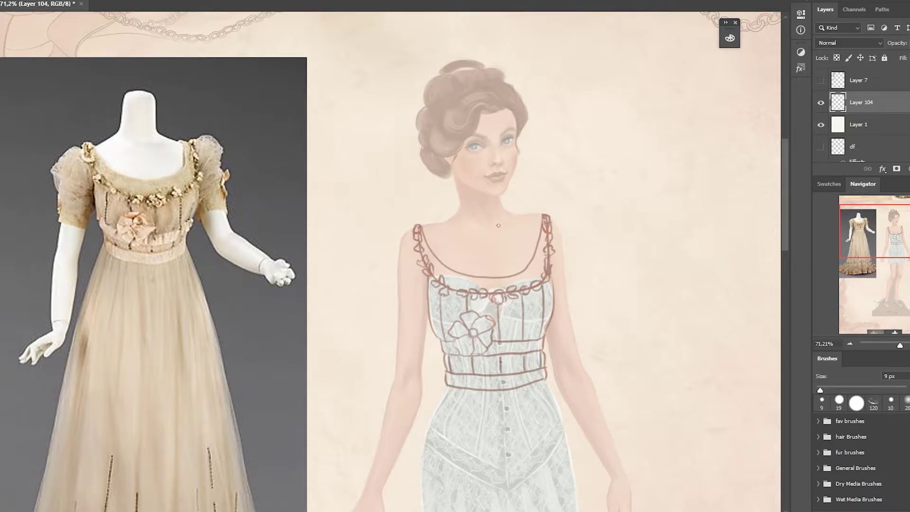
Outline the puffed left sleeve with its folds and hem.
left_click_drag(413, 227, 392, 281)
left_click_drag(400, 315, 429, 327)
left_click_drag(418, 258, 398, 265)
mouse_move(424, 299)
left_mouse_down()
mouse_move(403, 309)
mouse_move(404, 317)
left_mouse_up()
left_click_drag(550, 217, 568, 263)
Outline the right sleeve and its hem, and sketch small bows on both sleeves.
mouse_move(414, 225)
left_mouse_down()
mouse_move(388, 244)
mouse_move(382, 281)
left_mouse_up()
left_click_drag(569, 237, 570, 321)
left_click_drag(547, 327, 569, 324)
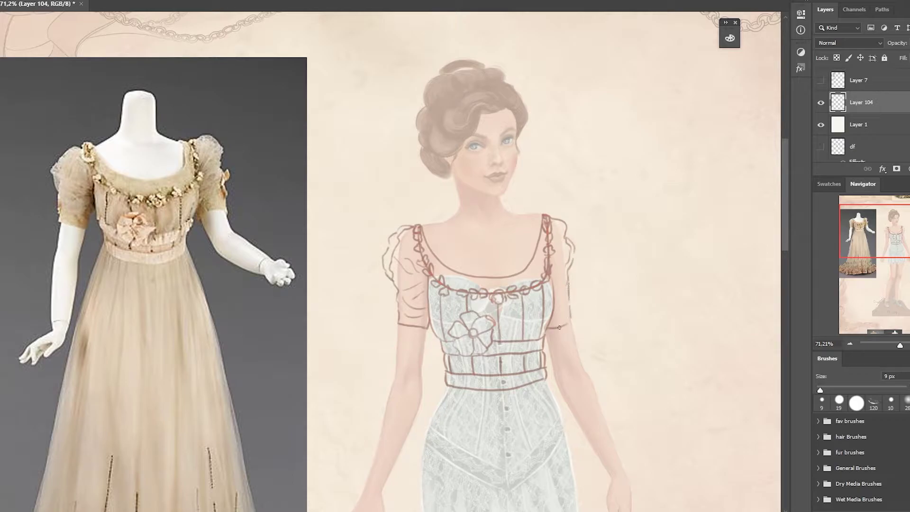
left_click_drag(395, 291, 386, 317)
left_click_drag(574, 296, 574, 281)
left_click_drag(574, 297, 578, 318)
Switch to a finer brush and sketch rose loops along the right strap.
right_click(471, 110)
left_click(639, 219)
key("Return")
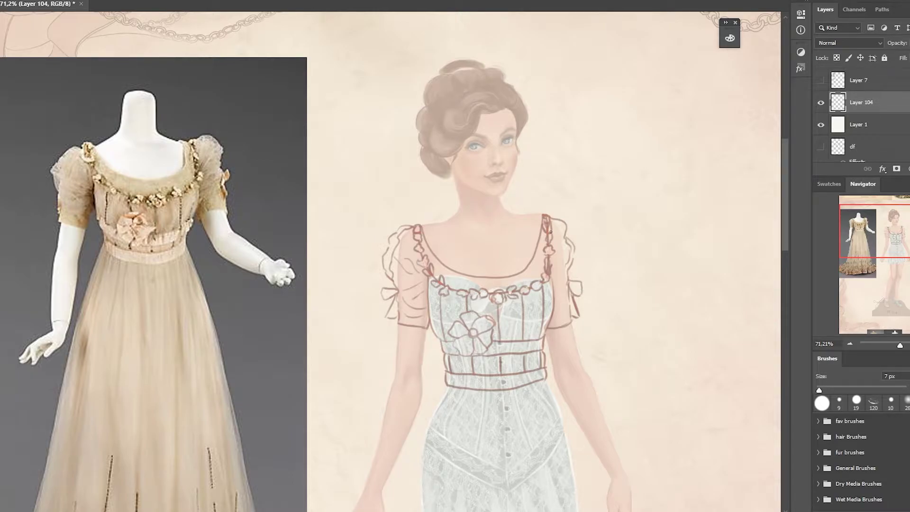
left_click_drag(546, 219, 550, 239)
Zoom out and sketch the hem line around the feet with fold lines on both sides.
scroll(531, 291, "down", 2)
scroll(497, 303, "down", 5)
scroll(487, 304, "down", 2)
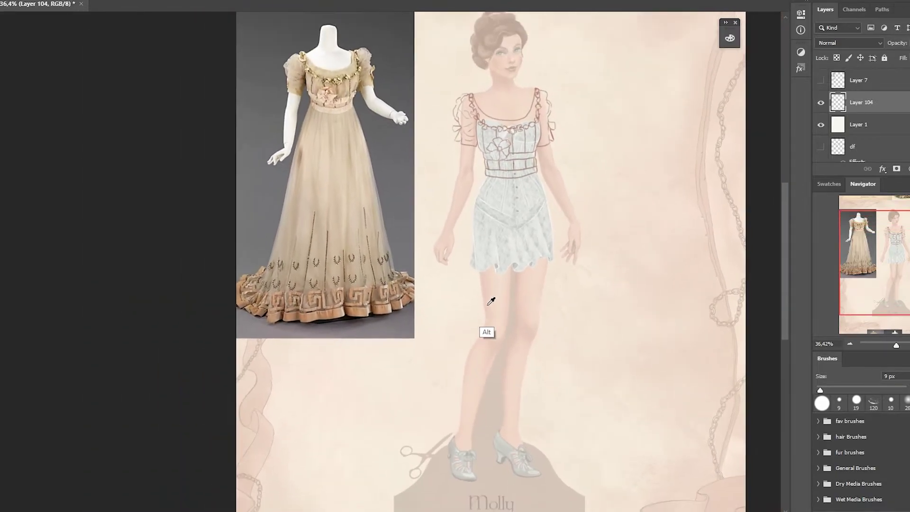
left_click_drag(450, 478, 509, 415)
left_click_drag(462, 394, 450, 478)
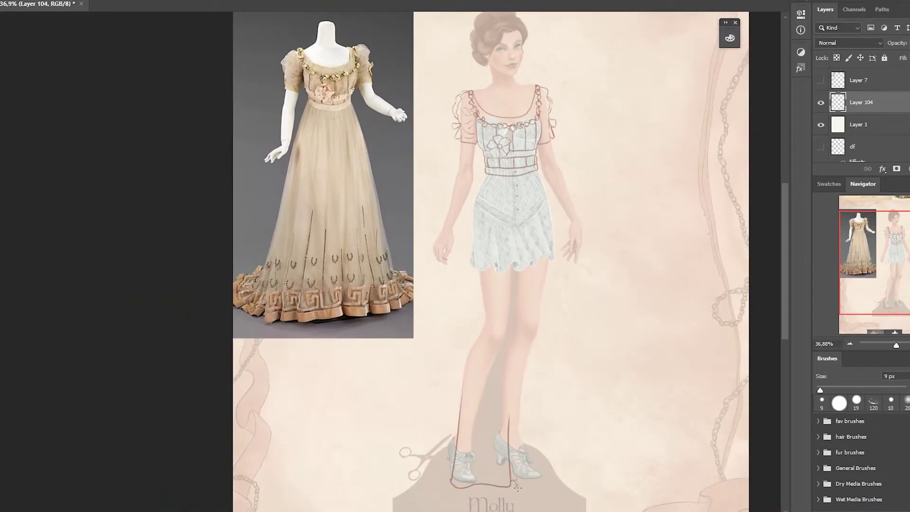
left_click_drag(515, 487, 539, 401)
mouse_move(551, 480)
left_mouse_down()
mouse_move(553, 407)
mouse_move(576, 421)
left_mouse_up()
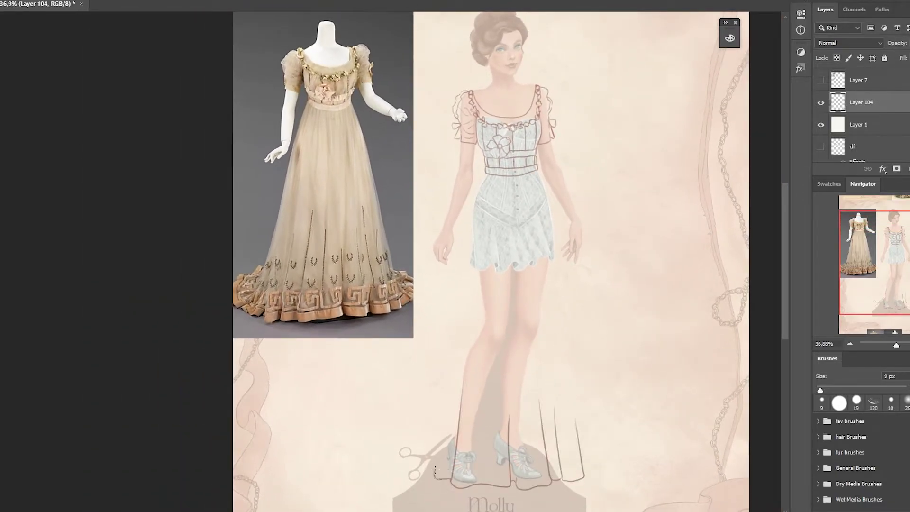
left_click_drag(434, 469, 443, 405)
left_click_drag(435, 476, 414, 469)
left_click_drag(428, 367, 414, 469)
Draw the skirt outline from waist to hem with a right fold line and curled hem end.
left_click_drag(579, 372, 596, 468)
left_click_drag(596, 466, 609, 450)
left_click_drag(485, 171, 430, 350)
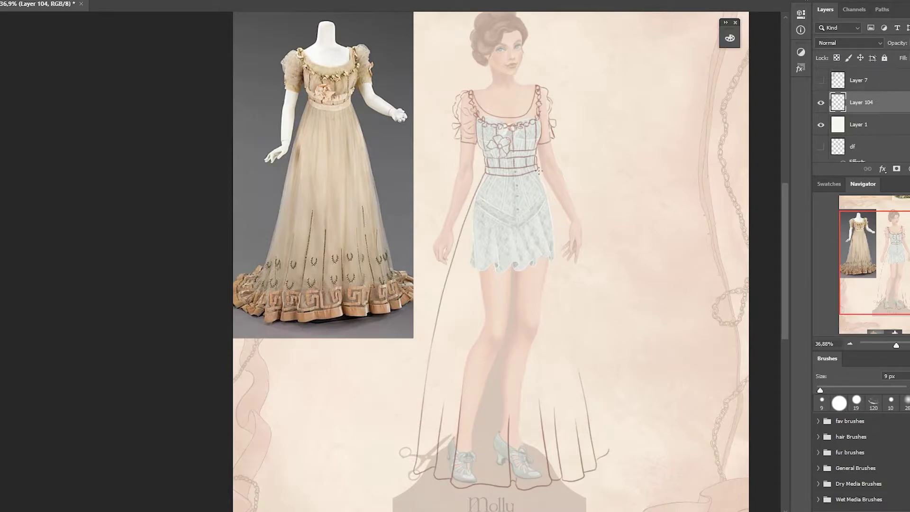
left_click_drag(537, 171, 608, 449)
Add a flaring ruffle at the left hem and a Greek-key border along the hem.
left_click_drag(423, 400, 393, 422)
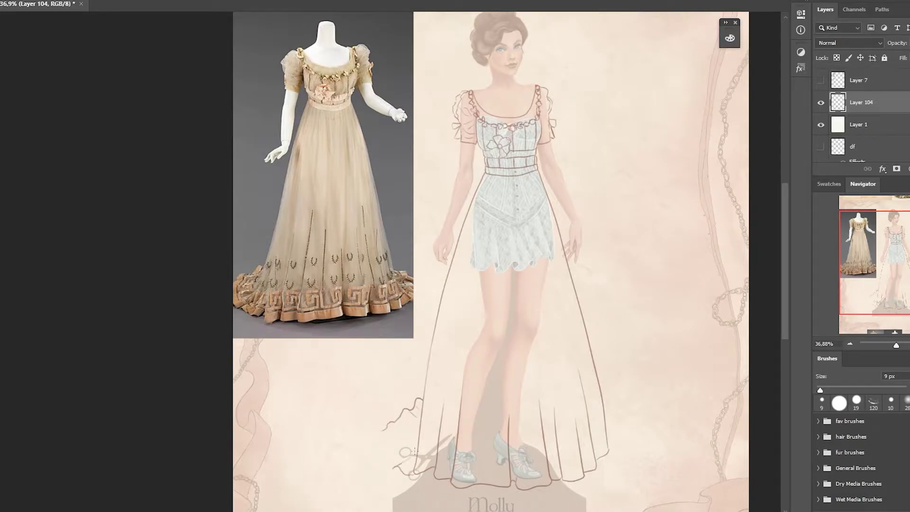
mouse_move(385, 429)
left_mouse_down()
mouse_move(397, 462)
mouse_move(384, 441)
left_mouse_up()
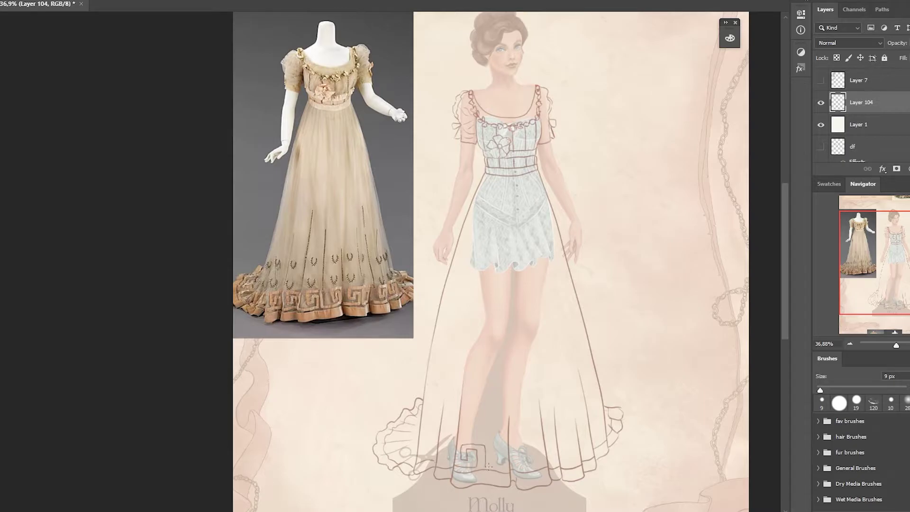
left_click_drag(505, 449, 537, 439)
key("ctrl+z")
mouse_move(565, 454)
left_mouse_down()
mouse_move(581, 456)
mouse_move(603, 423)
left_mouse_up()
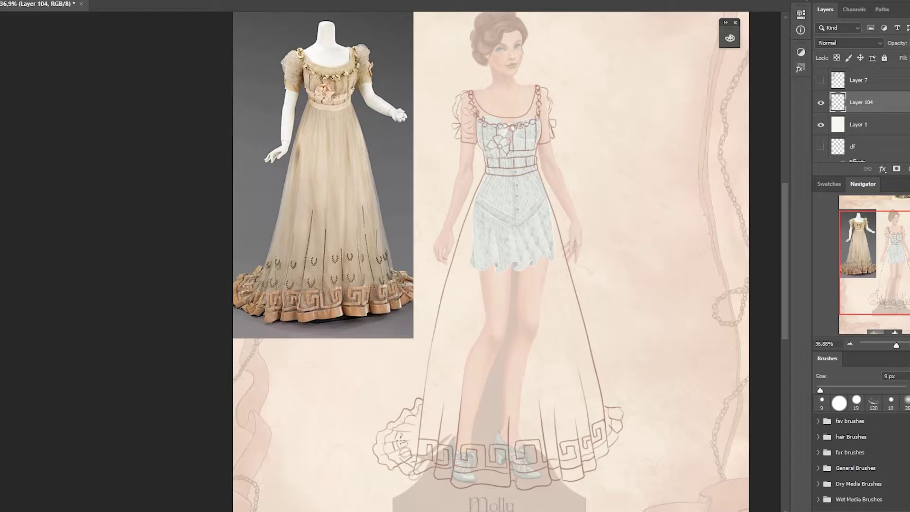
Trace a Magnetic Lasso selection around the whole dress and add Layer 105 for the fill.
key("l")
left_click(419, 397)
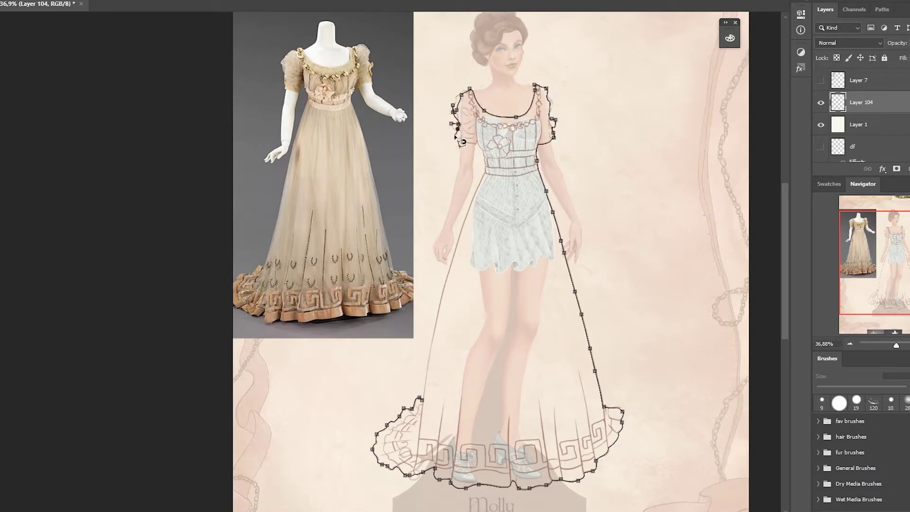
left_click(419, 398)
key("ctrl+shift+alt+n")
Paint the selected dress flat beige with a large brush, then deselect.
key("b")
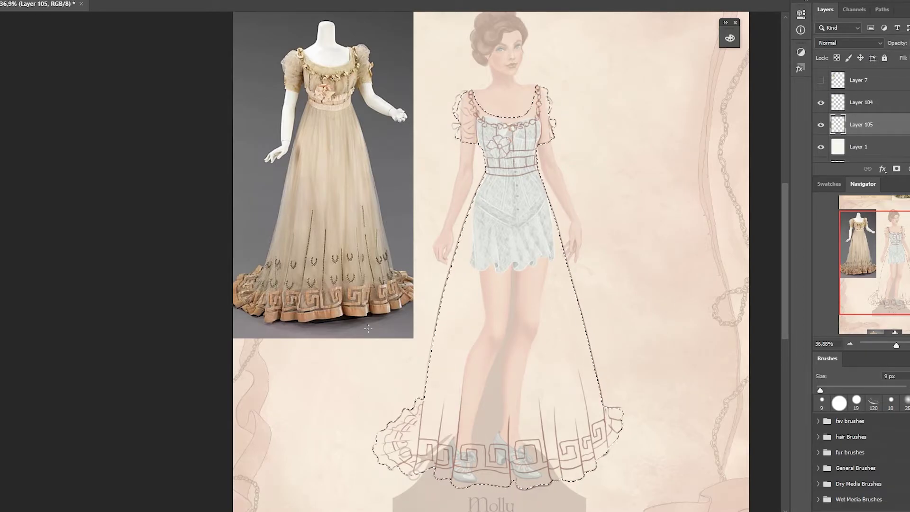
right_click(381, 102)
left_click_drag(471, 97, 483, 138)
mouse_move(463, 212)
left_mouse_down()
mouse_move(540, 363)
mouse_move(538, 332)
left_mouse_up()
key("ctrl+d")
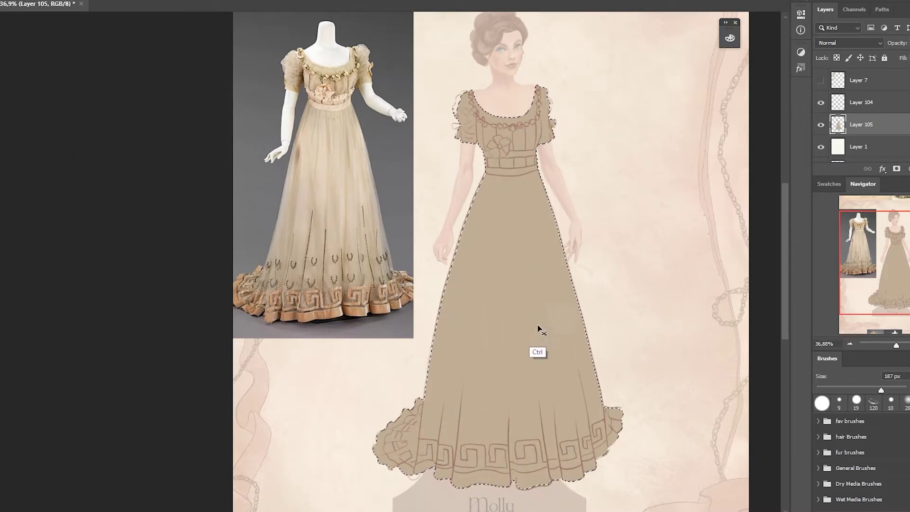
right_click(555, 308)
With larger brushes, paint darker shading down the skirt and along the Greek-key hem.
left_click(711, 261)
key("Return")
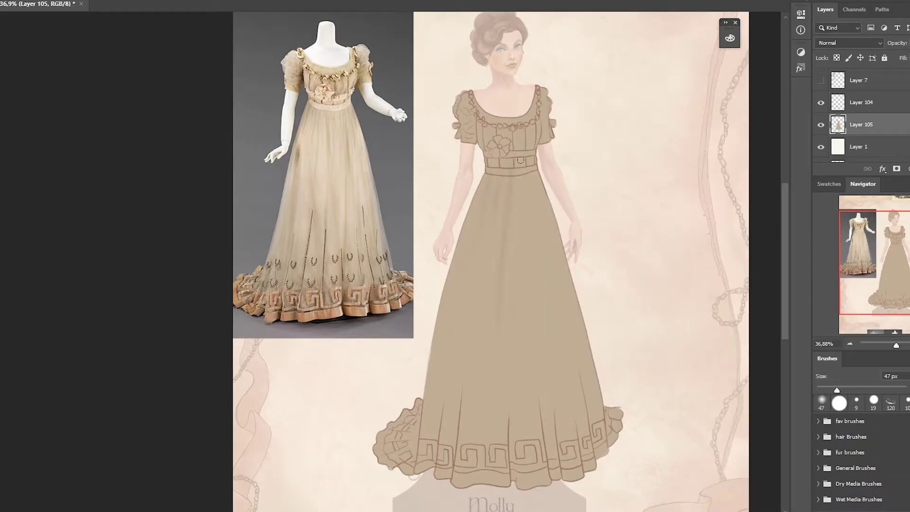
right_click(488, 109)
double_click(629, 257)
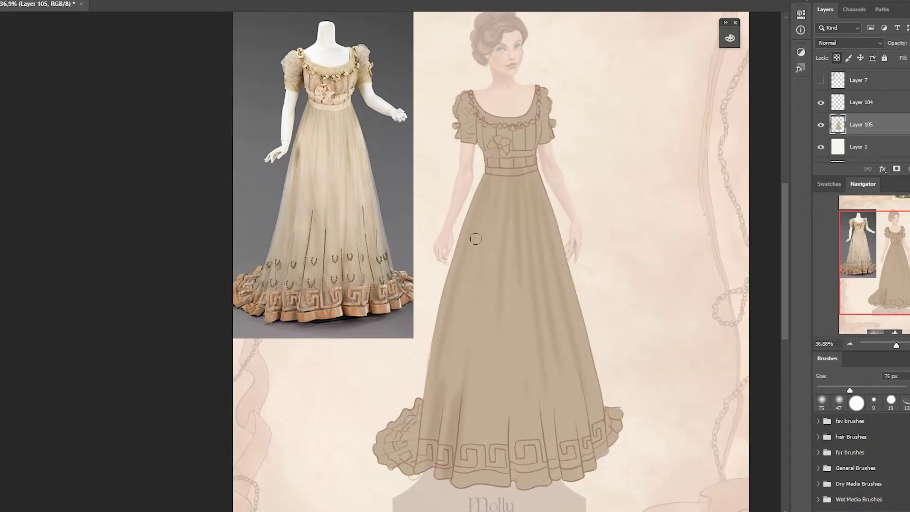
left_click_drag(509, 478, 587, 362)
right_click(502, 109)
double_click(643, 257)
left_click_drag(427, 464, 601, 355)
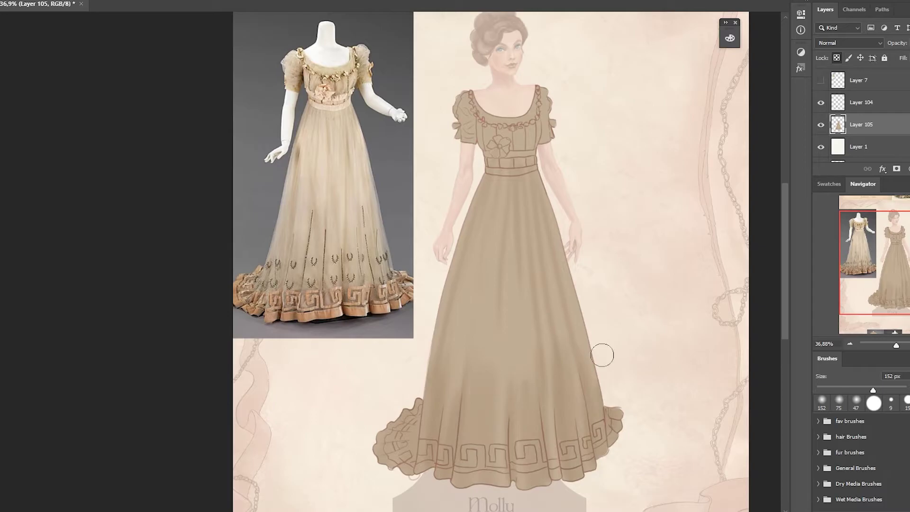
left_click_drag(412, 443, 528, 441)
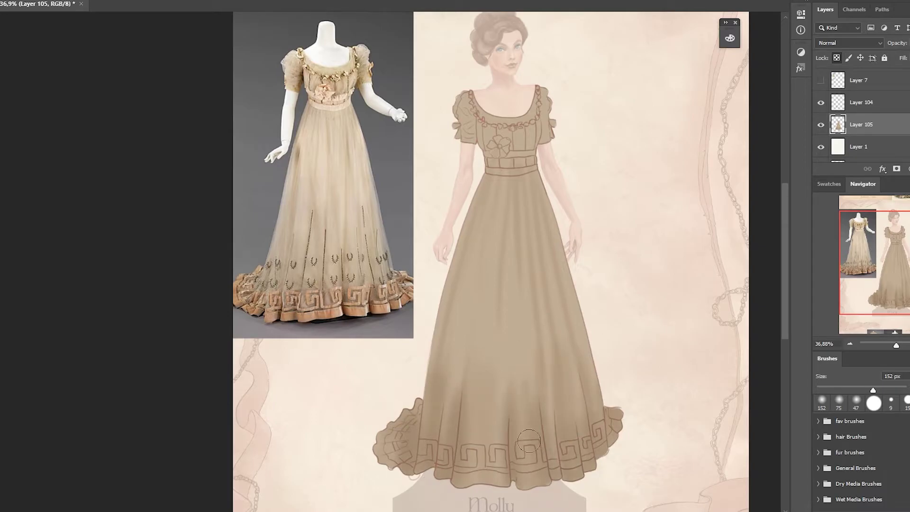
Add lighter highlight strokes down the skirt at medium and broad brush sizes.
right_click(520, 109)
double_click(661, 257)
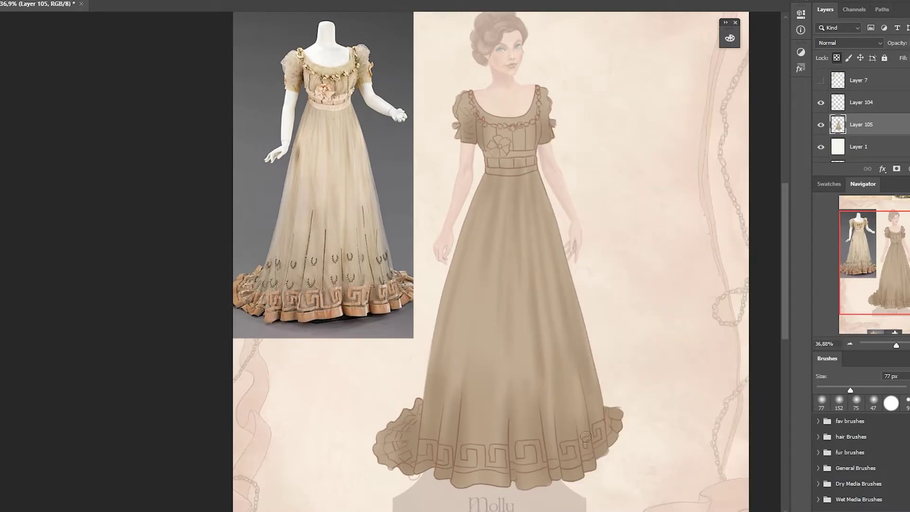
right_click(501, 109)
double_click(641, 258)
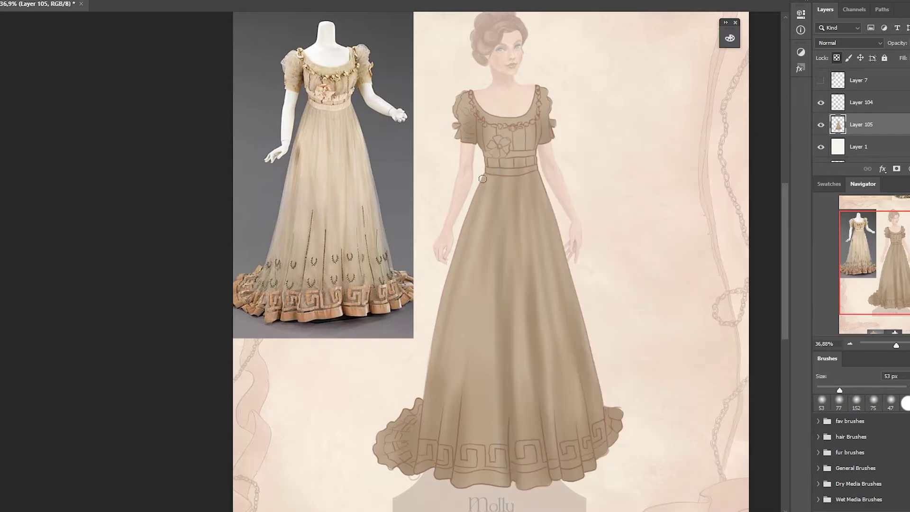
left_click_drag(482, 179, 502, 388)
left_click_drag(517, 178, 573, 412)
right_click(530, 108)
left_click_drag(606, 138, 635, 137)
key("Return")
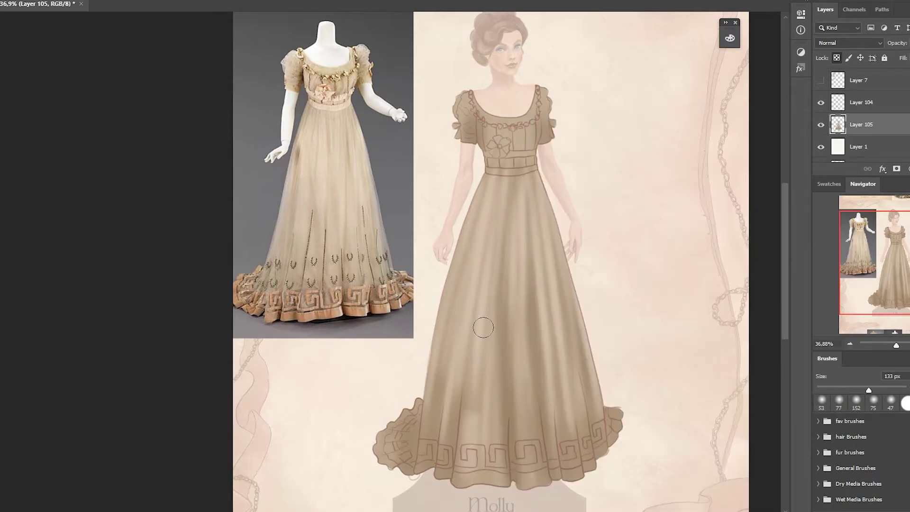
left_click_drag(473, 204, 502, 455)
left_click_drag(522, 274, 569, 465)
Add more light highlight strokes across the left, middle and right of the skirt.
right_click(531, 109)
left_click_drag(656, 137, 641, 137)
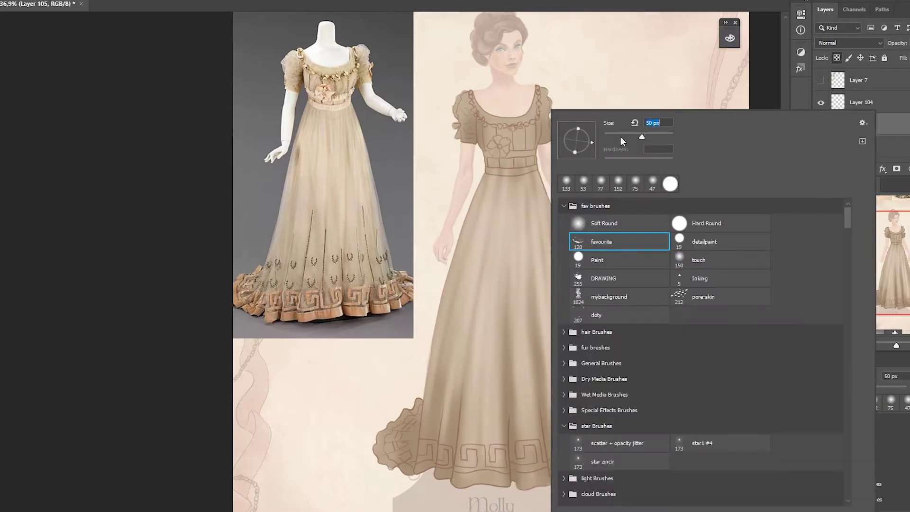
key("Return")
left_click_drag(469, 185, 450, 353)
left_click_drag(488, 259, 479, 381)
left_click_drag(505, 210, 517, 438)
left_click_drag(530, 171, 550, 346)
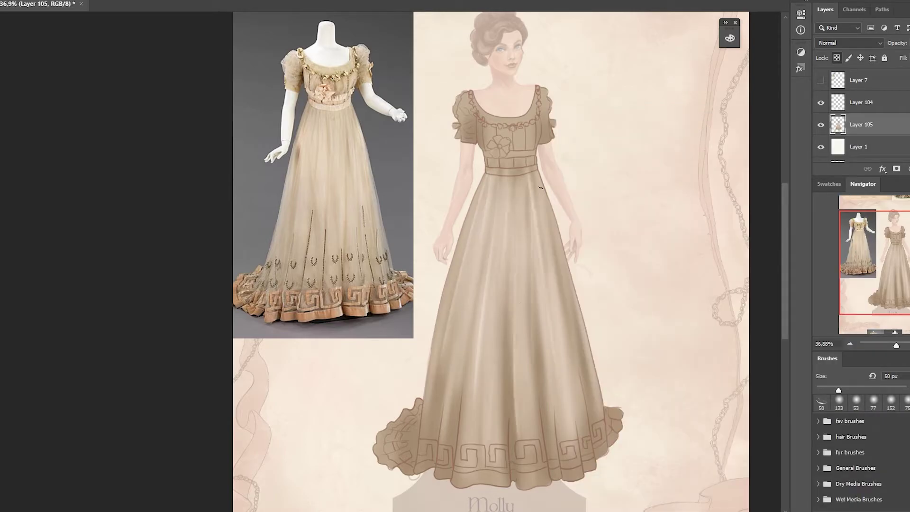
left_click_drag(541, 187, 583, 365)
left_click_drag(521, 187, 525, 407)
left_click_drag(474, 196, 429, 379)
Lighten the bodice, both sleeves and the waistband with soft strokes.
mouse_move(481, 124)
left_mouse_down()
mouse_move(487, 147)
mouse_move(516, 147)
mouse_move(537, 121)
left_mouse_up()
left_click_drag(462, 92, 464, 125)
mouse_move(544, 93)
left_mouse_down()
mouse_move(547, 122)
mouse_move(525, 121)
left_mouse_up()
left_click_drag(471, 106, 467, 140)
left_click_drag(545, 128, 547, 143)
left_click_drag(462, 126, 464, 142)
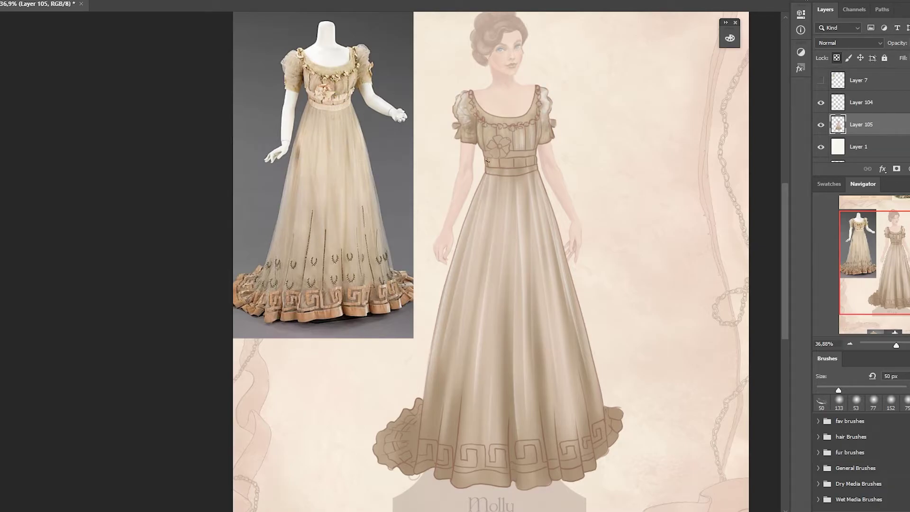
left_click_drag(486, 162, 530, 160)
Paint a peach band along the skirt hem with a hard-edged brush.
right_click(471, 112)
left_click(529, 258)
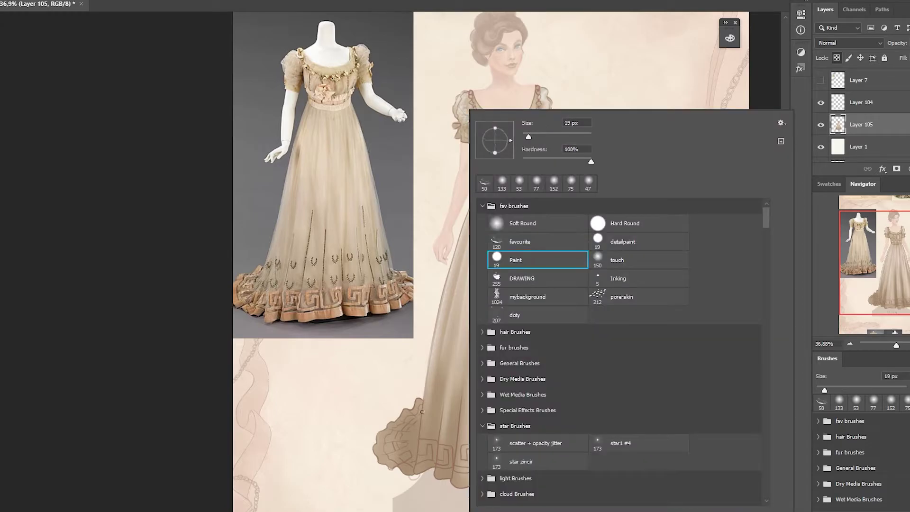
key("Return")
mouse_move(417, 400)
left_mouse_down()
mouse_move(384, 434)
mouse_move(513, 473)
mouse_move(617, 432)
left_mouse_up()
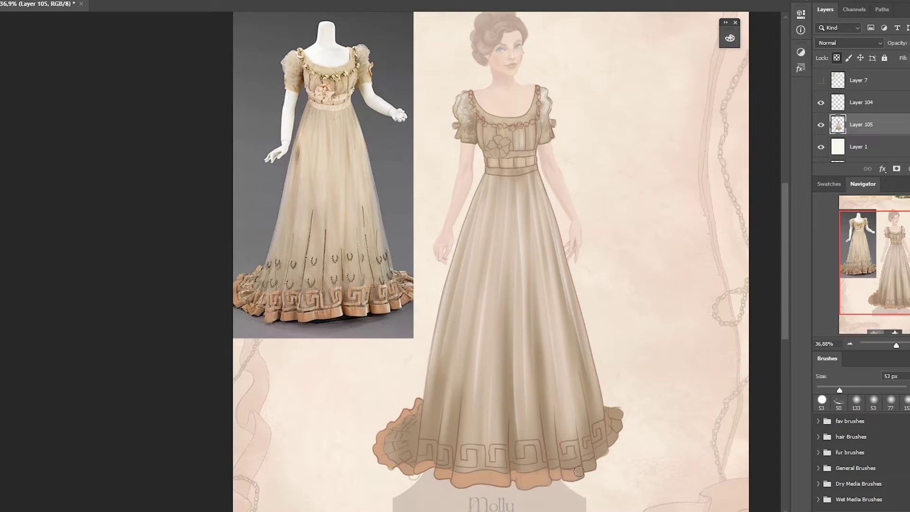
right_click(472, 111)
left_click_drag(543, 138, 535, 137)
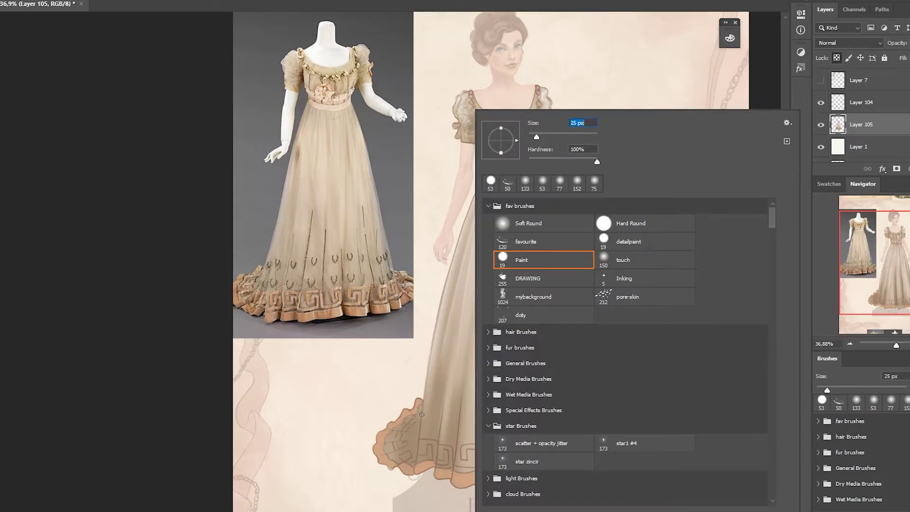
key("Return")
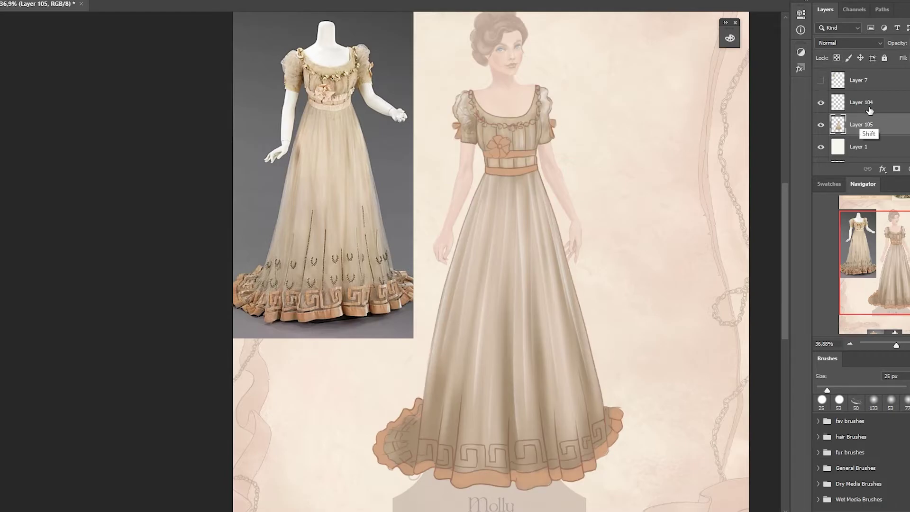
Merge the layer down, then lighten the Greek-key ruffle and brighten the bodice flower orange.
key("ctrl+e")
mouse_move(401, 453)
left_mouse_down()
mouse_move(453, 483)
mouse_move(515, 442)
mouse_move(562, 453)
mouse_move(598, 423)
left_mouse_up()
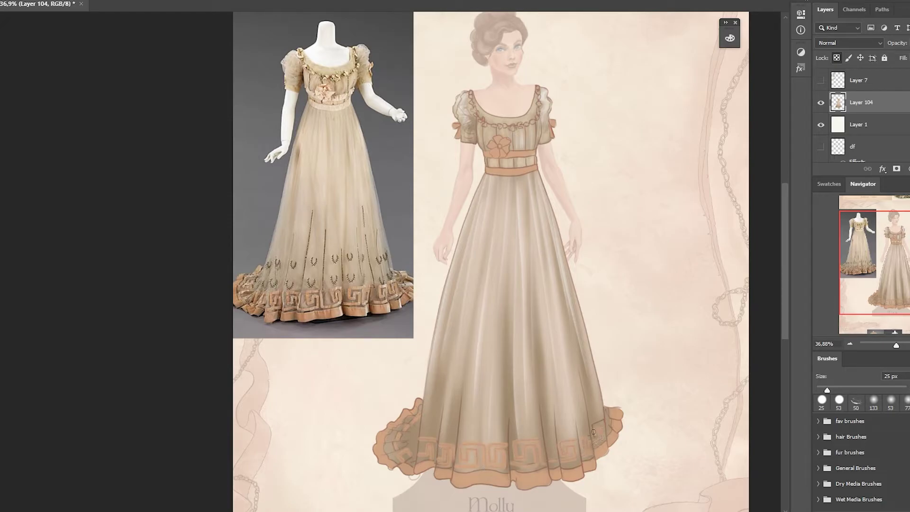
right_click(667, 348)
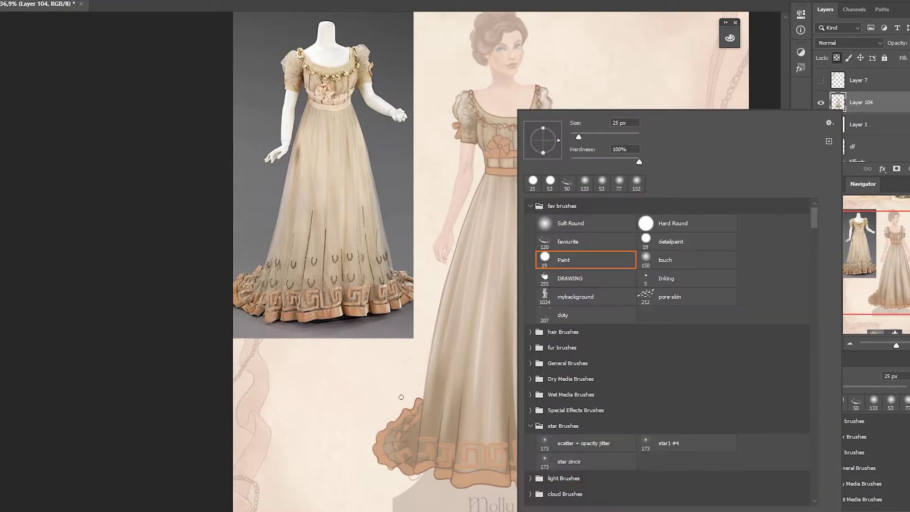
key("Return")
left_click_drag(497, 154, 491, 168)
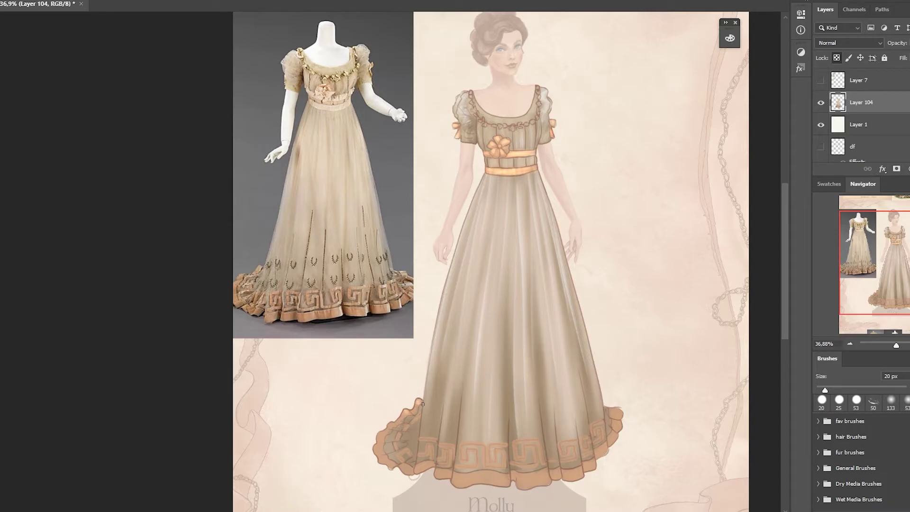
left_click_drag(379, 435, 385, 445)
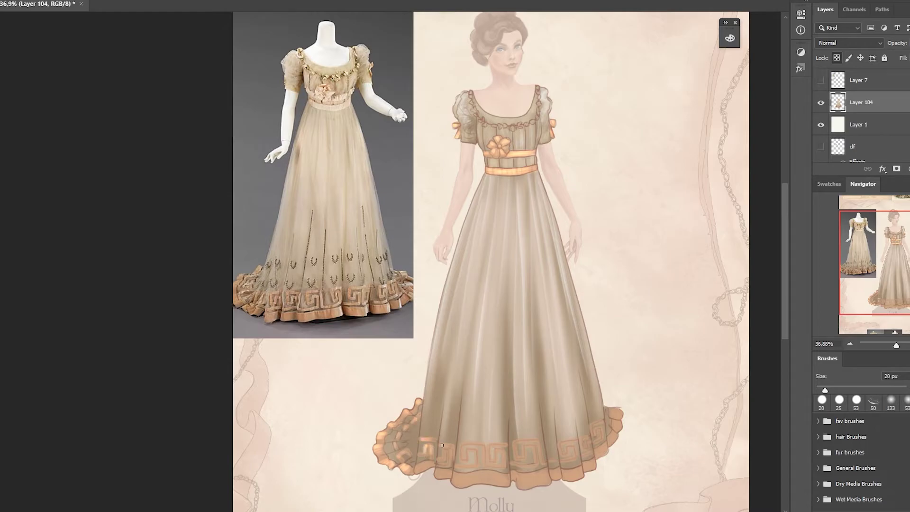
Brighten and redefine the Greek-key hem band using a larger brush, then the 25 px preset.
right_click(454, 418)
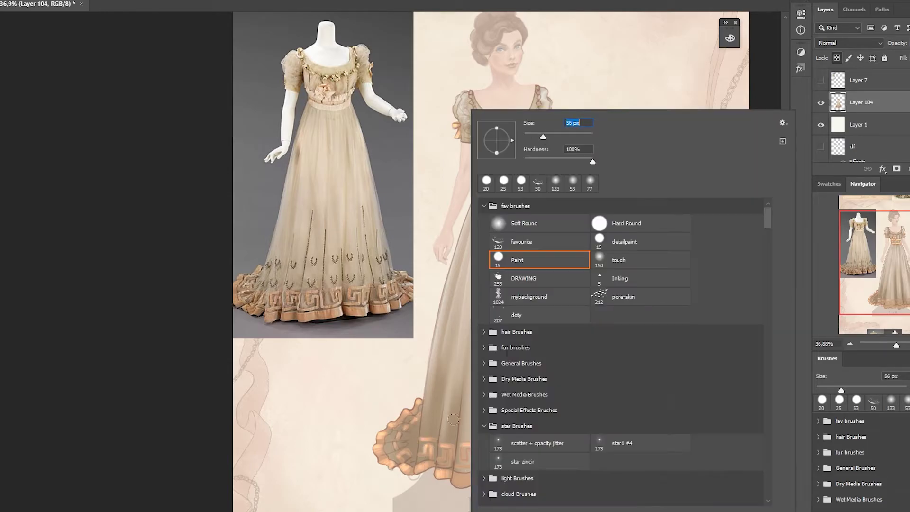
key("Return")
left_click_drag(453, 476, 583, 487)
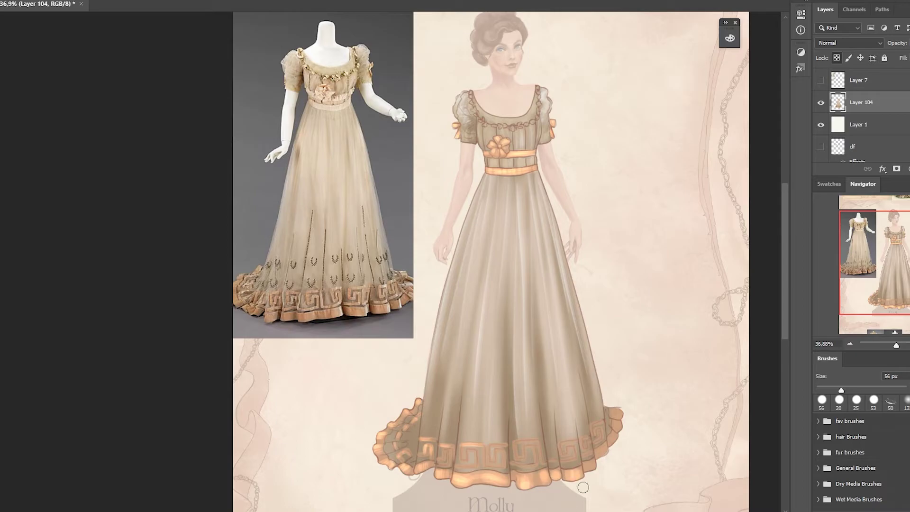
right_click(639, 327)
double_click(665, 232)
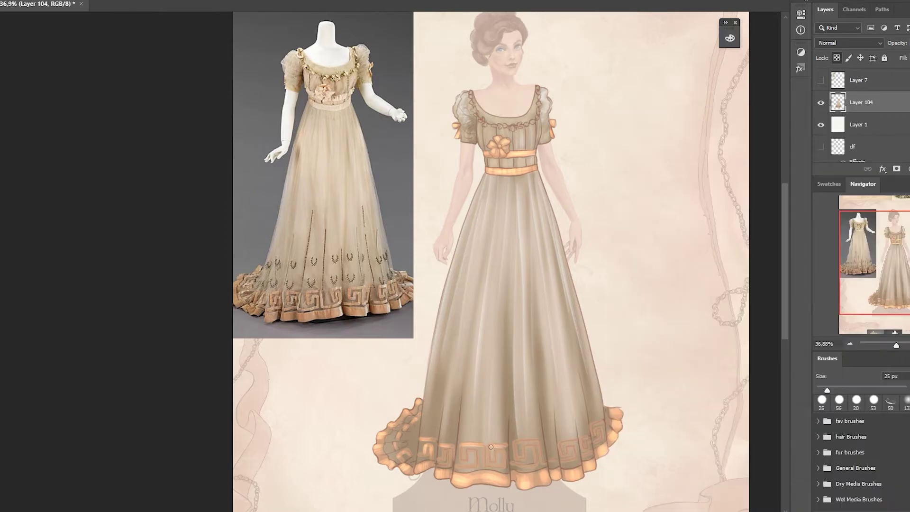
left_click_drag(491, 447, 597, 443)
left_click_drag(464, 448, 515, 467)
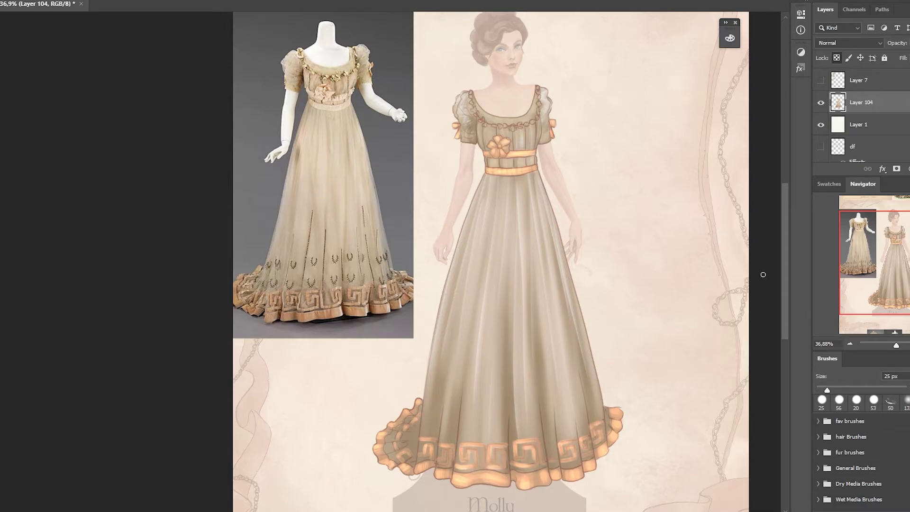
Add darker accents to the hem band, ruffle tips and lower skirt with vertical shading.
mouse_move(436, 434)
left_mouse_down()
mouse_move(437, 471)
mouse_move(450, 477)
left_mouse_up()
left_click_drag(387, 454, 412, 410)
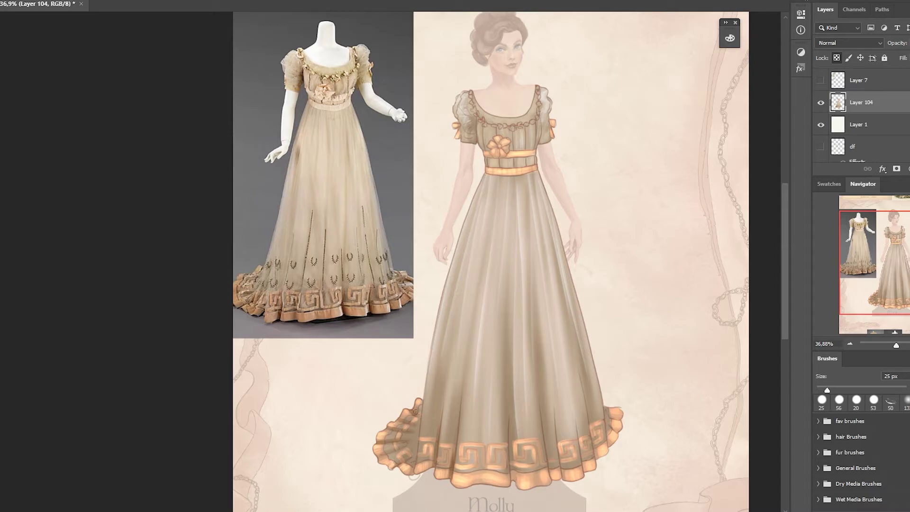
left_click_drag(613, 416, 630, 416)
left_click_drag(608, 447, 587, 408)
mouse_move(578, 475)
left_mouse_down()
mouse_move(576, 404)
mouse_move(556, 396)
left_mouse_up()
left_click_drag(547, 473, 544, 388)
mouse_move(512, 480)
left_mouse_down()
mouse_move(506, 385)
mouse_move(513, 456)
left_mouse_up()
Shade more darkly near the hem, the lower-left skirt and the left ruffle.
left_click_drag(549, 481, 557, 437)
left_click_drag(582, 478, 608, 433)
left_click_drag(452, 478, 453, 453)
left_click_drag(435, 472, 433, 445)
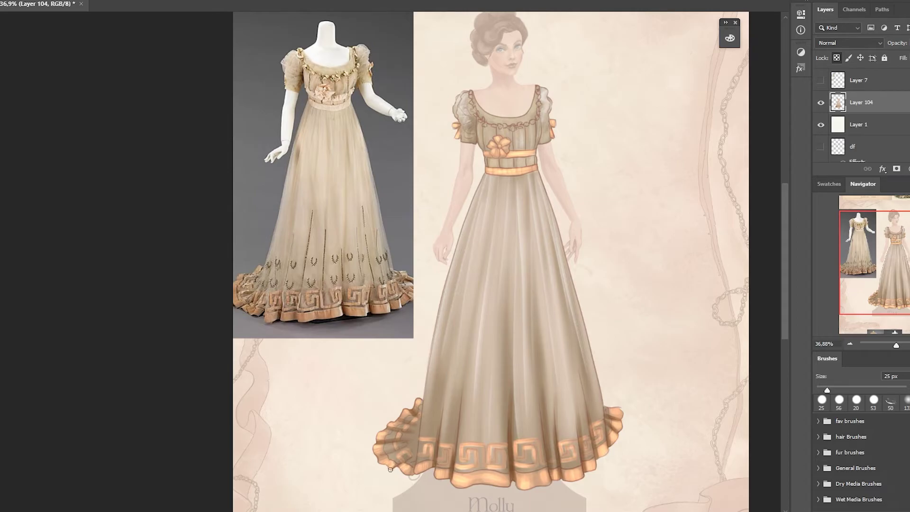
left_click_drag(403, 471, 393, 454)
left_click_drag(397, 459, 383, 442)
Set the brush to a fine 21 px tip after trying 26 and 36 px.
right_click(582, 278)
left_click(533, 137)
key("Return")
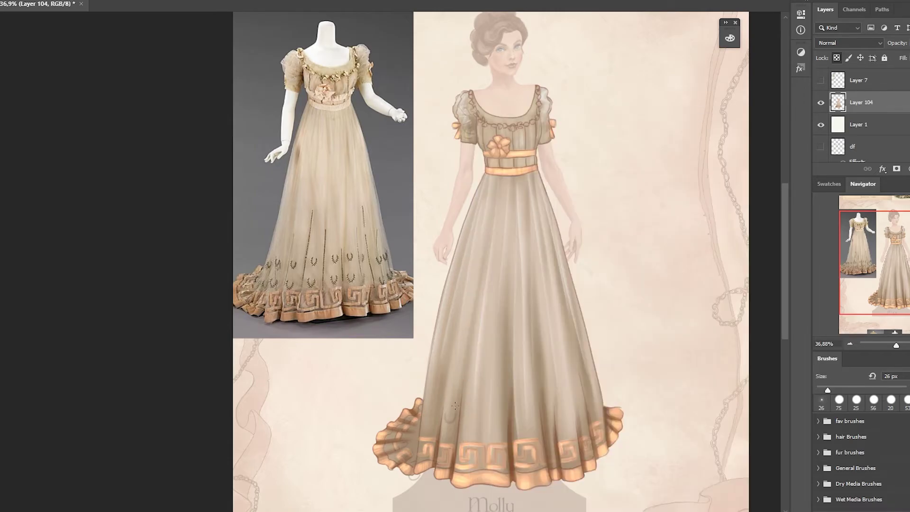
right_click(455, 405)
left_click(521, 458)
key("Return")
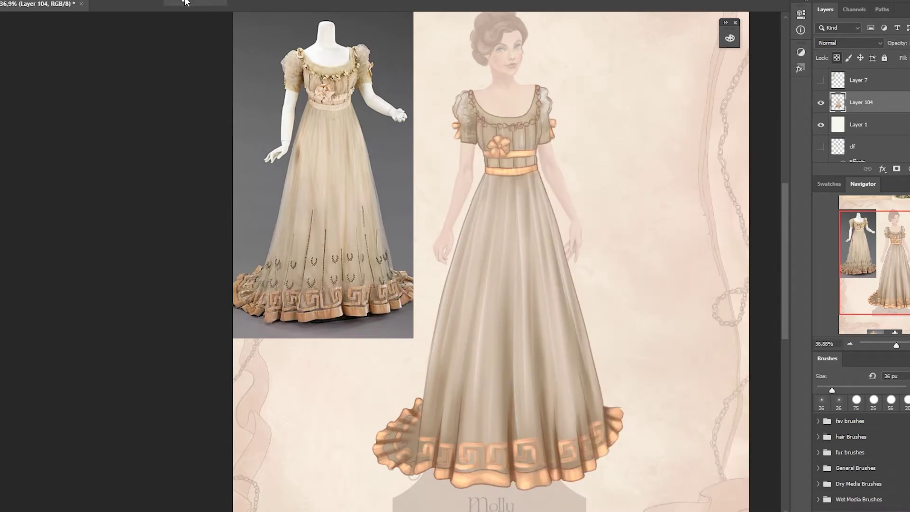
right_click(439, 384)
left_click(503, 437)
key("Return")
Paint thin dark vertical stripes down the lower skirt.
mouse_move(483, 440)
left_mouse_down()
mouse_move(494, 319)
mouse_move(528, 439)
left_mouse_up()
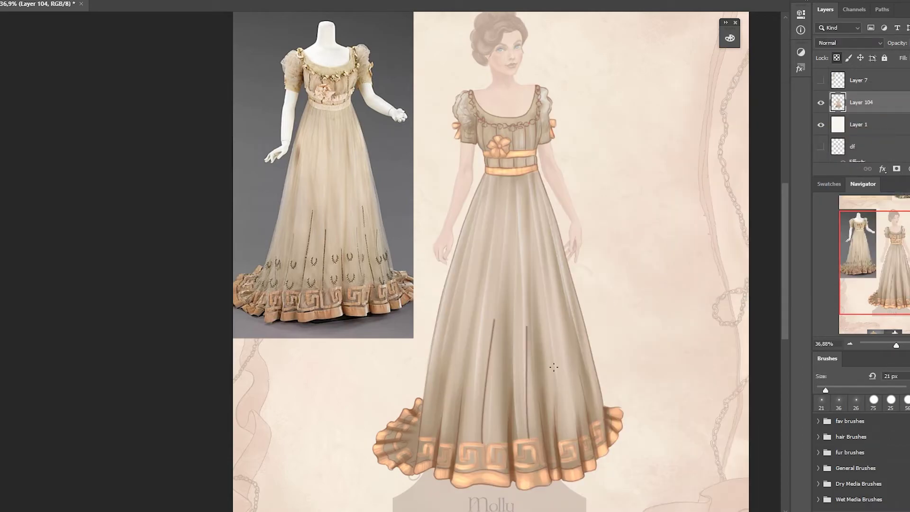
left_click_drag(540, 355, 550, 443)
left_click_drag(547, 278, 582, 428)
left_click_drag(514, 338, 509, 433)
left_click_drag(467, 347, 450, 442)
left_click_drag(460, 306, 430, 434)
left_click_drag(585, 351, 598, 420)
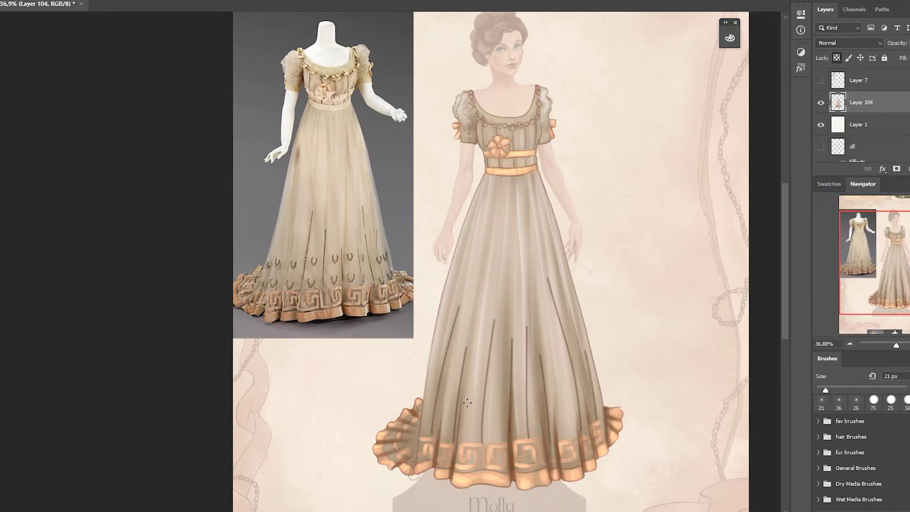
Stamp a laurel motif on a new layer and Alt-drag a copy lower on the skirt.
right_click(471, 396)
key("Return")
key("ctrl+shift+alt+n")
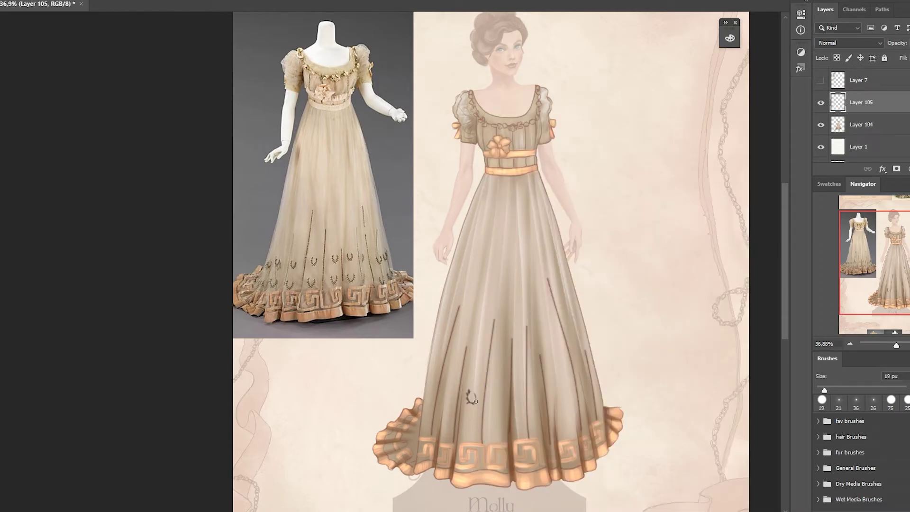
left_click(474, 395)
key("v")
left_click_drag(471, 400, 466, 427)
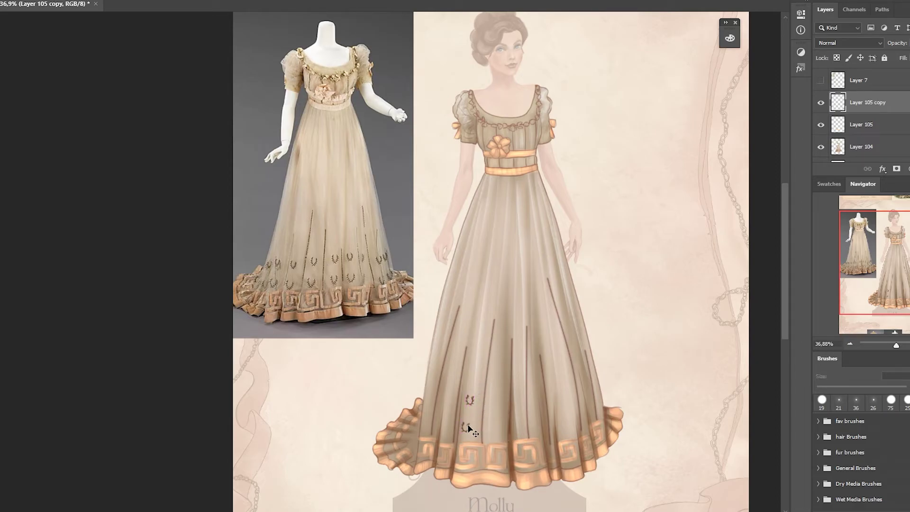
Merge the laurel layers, add more copies across the skirt, and merge them into one layer.
left_click(861, 125, "ctrl")
right_click(861, 124)
left_click(805, 386)
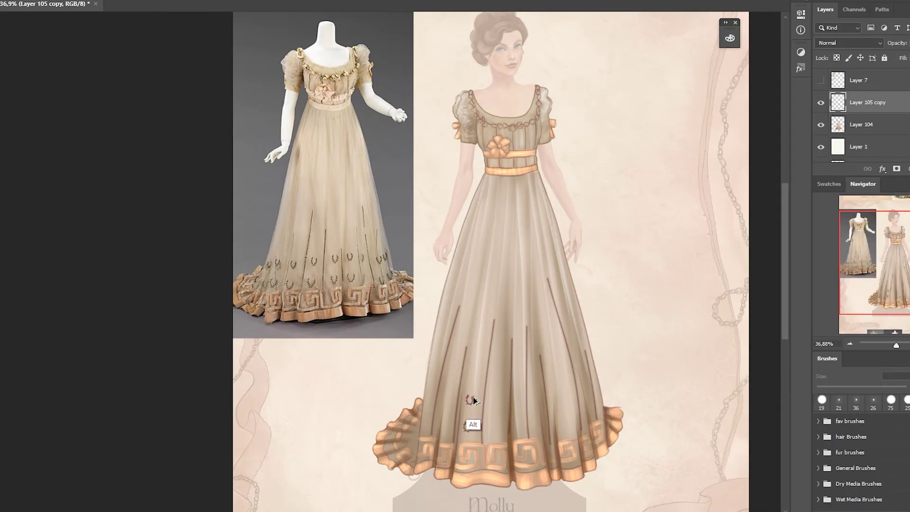
mouse_move(473, 400)
left_mouse_down()
mouse_move(563, 402)
mouse_move(537, 405)
mouse_move(598, 379)
mouse_move(440, 379)
left_mouse_up()
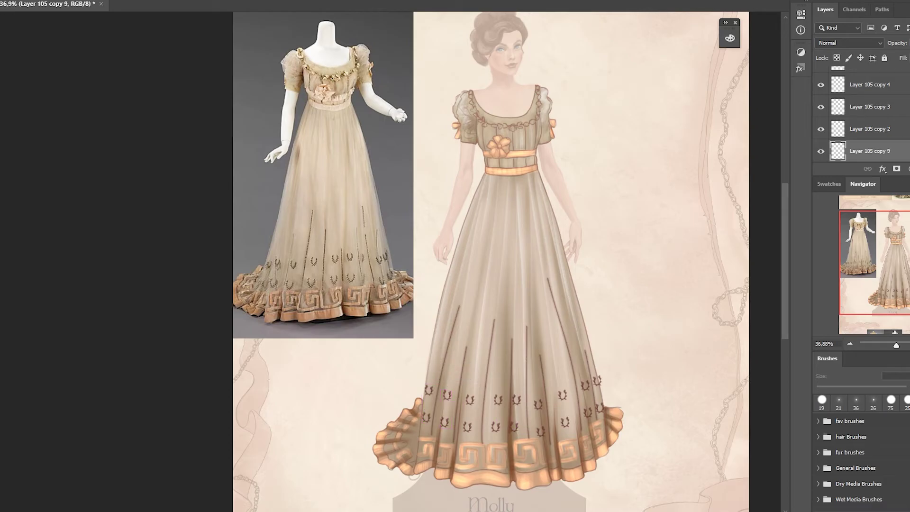
key("ctrl+e")
key("ctrl+e")
key("ctrl+e")
key("b")
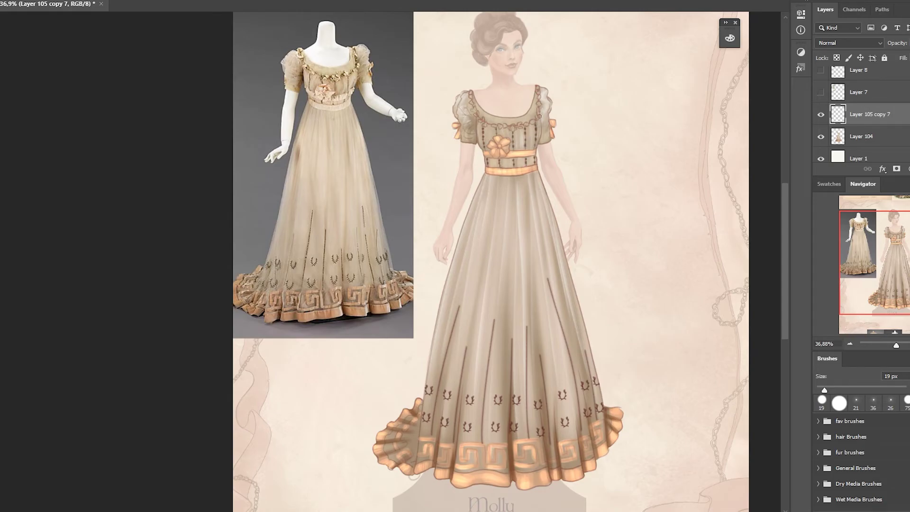
Zoom in, check the foreground colour, and highlight the peach belt's top edge with a 12 px brush.
scroll(539, 116, "up", 3)
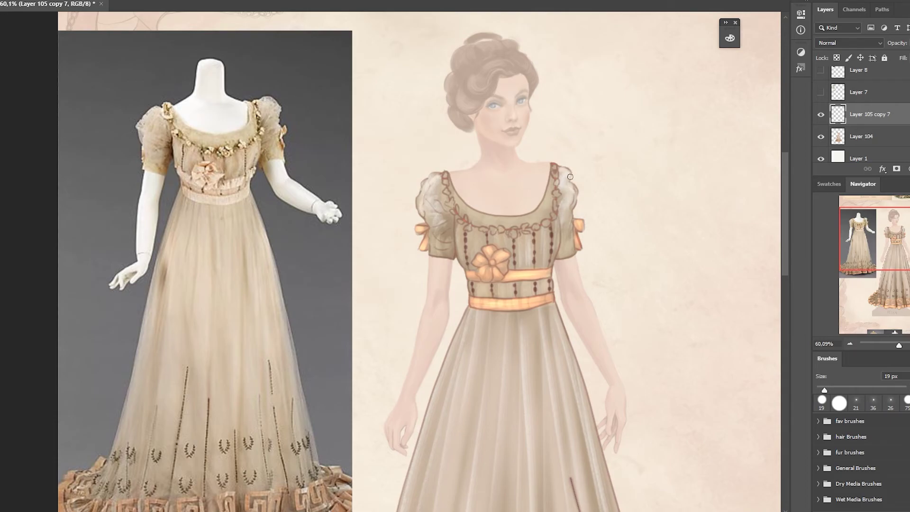
key("F12")
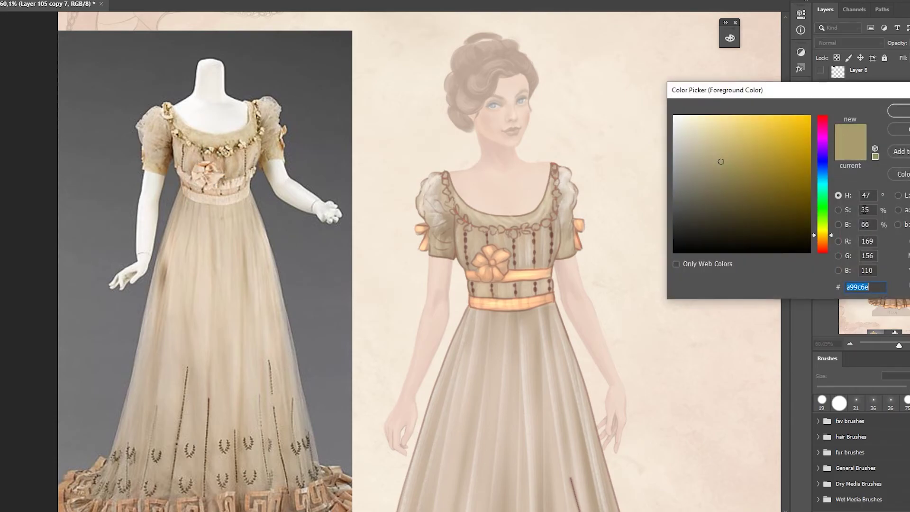
key("Return")
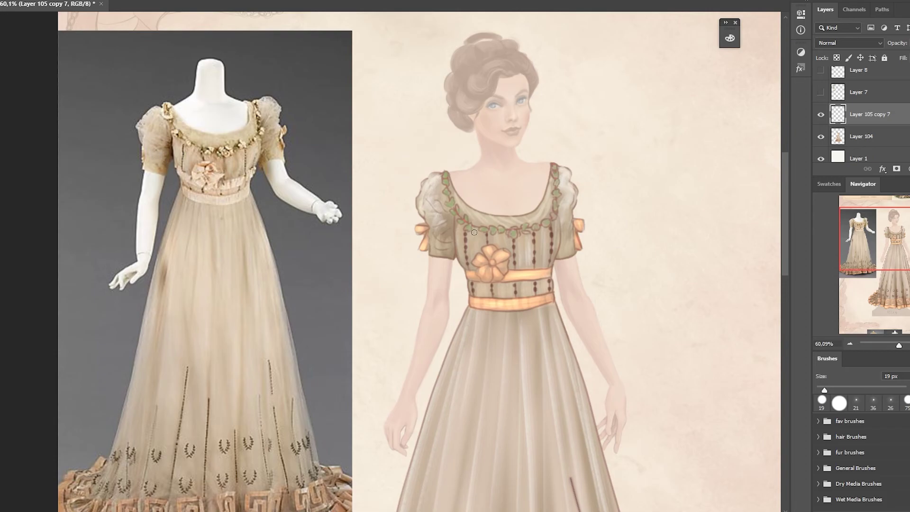
right_click(493, 213)
double_click(609, 238)
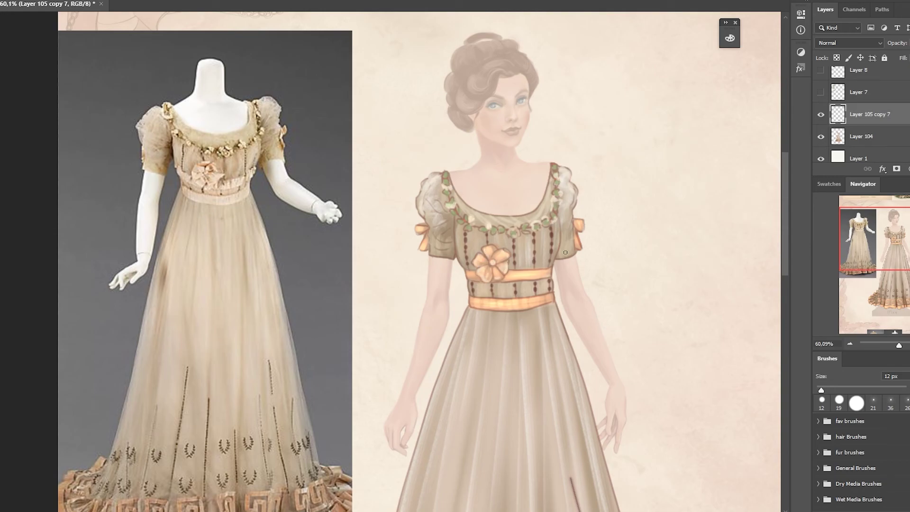
left_click_drag(520, 305, 552, 298)
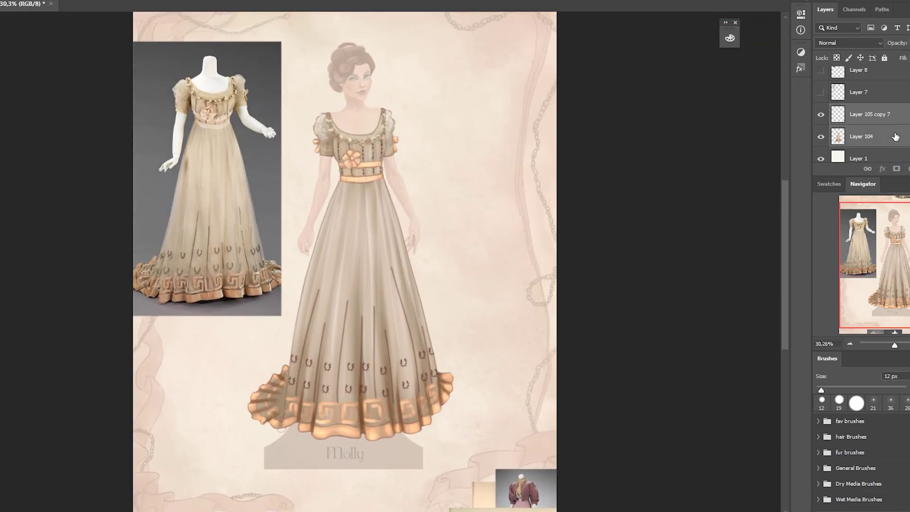
Brighten the gown with Levels by moving the white input to 227.
key("ctrl+l")
left_click_drag(815, 203, 801, 204)
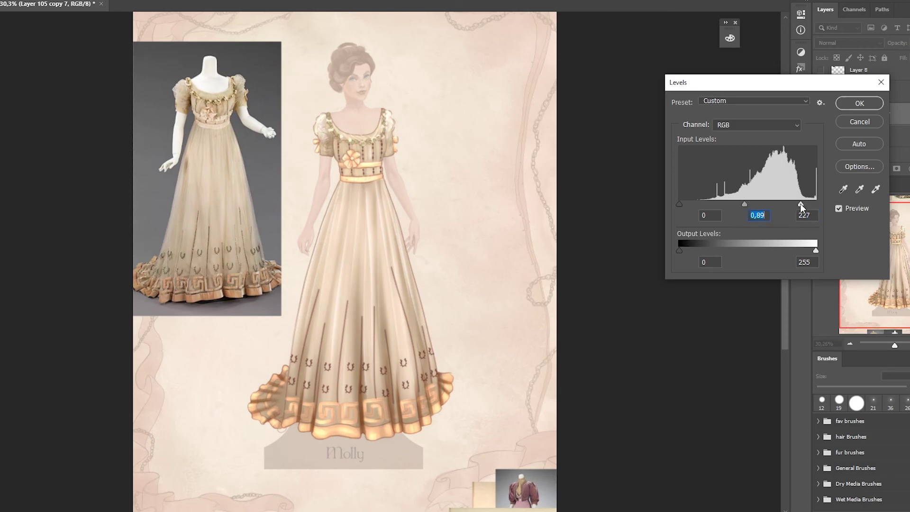
left_click(859, 103)
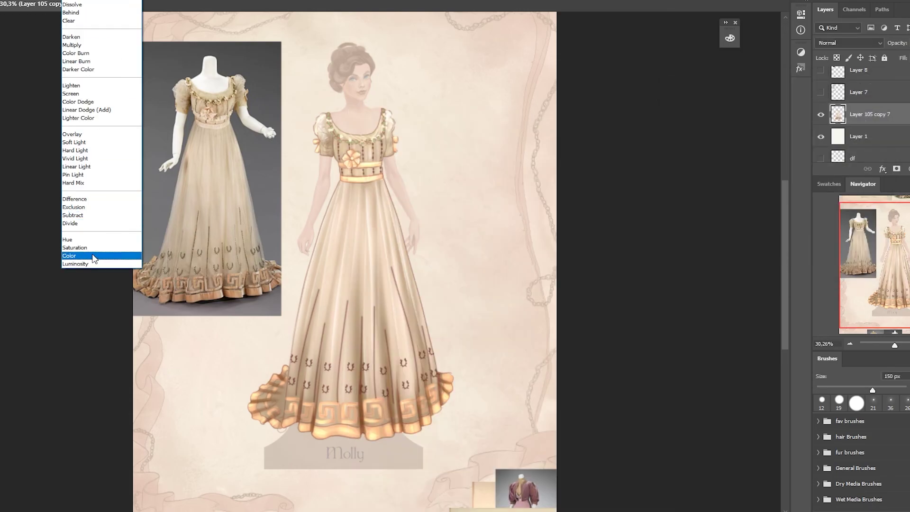
Set the brush to Color blending mode with a 75 px tip.
left_click(93, 256)
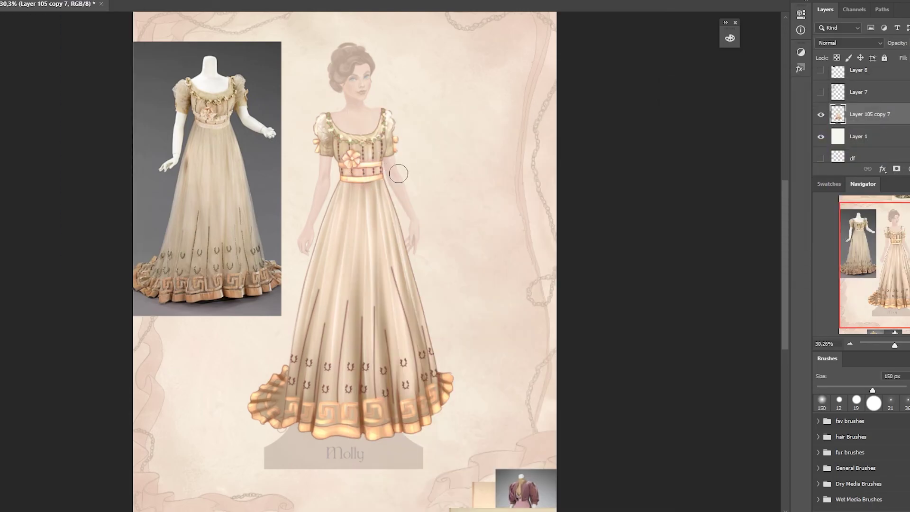
right_click(398, 173)
left_click(589, 260)
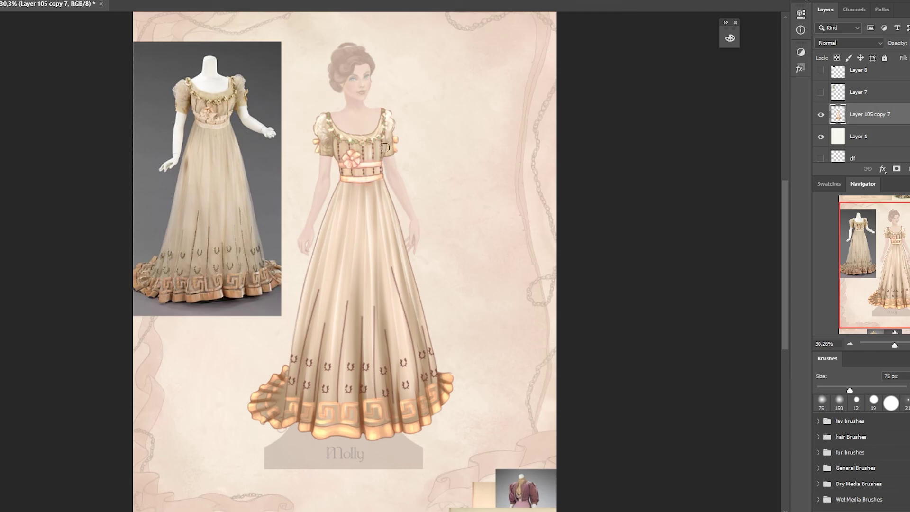